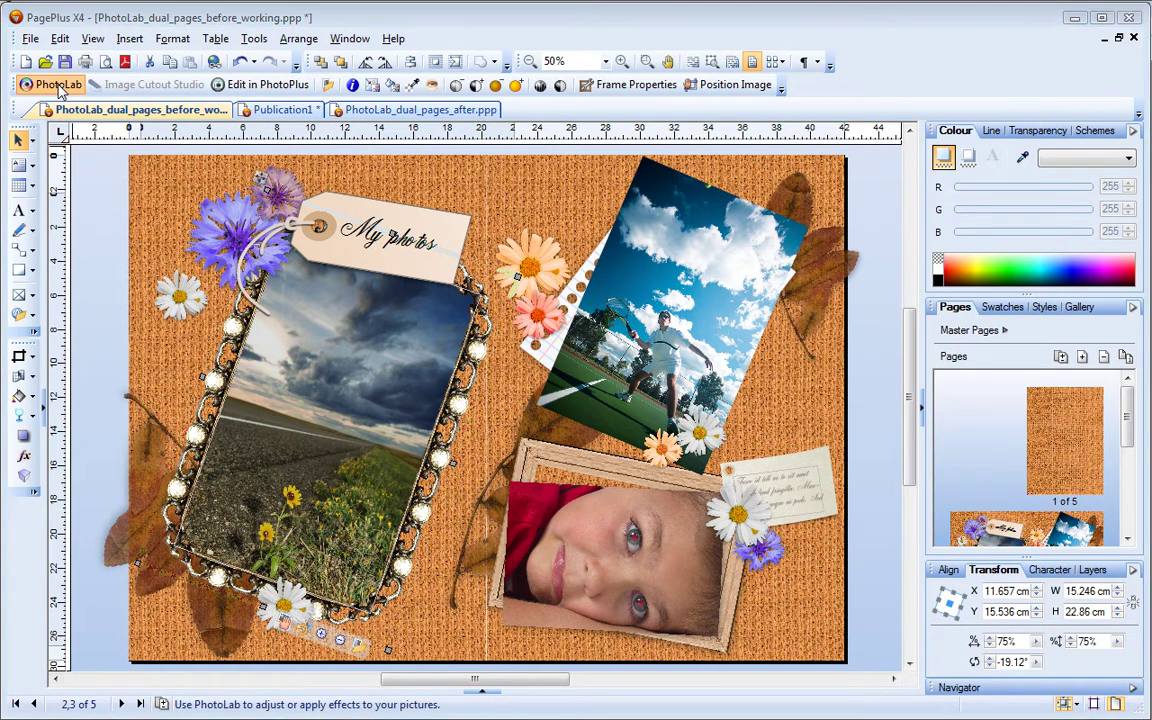
# Open the road photo in PhotoLab and enable White Balance with temperature 7525
pyautogui.click(58, 85)
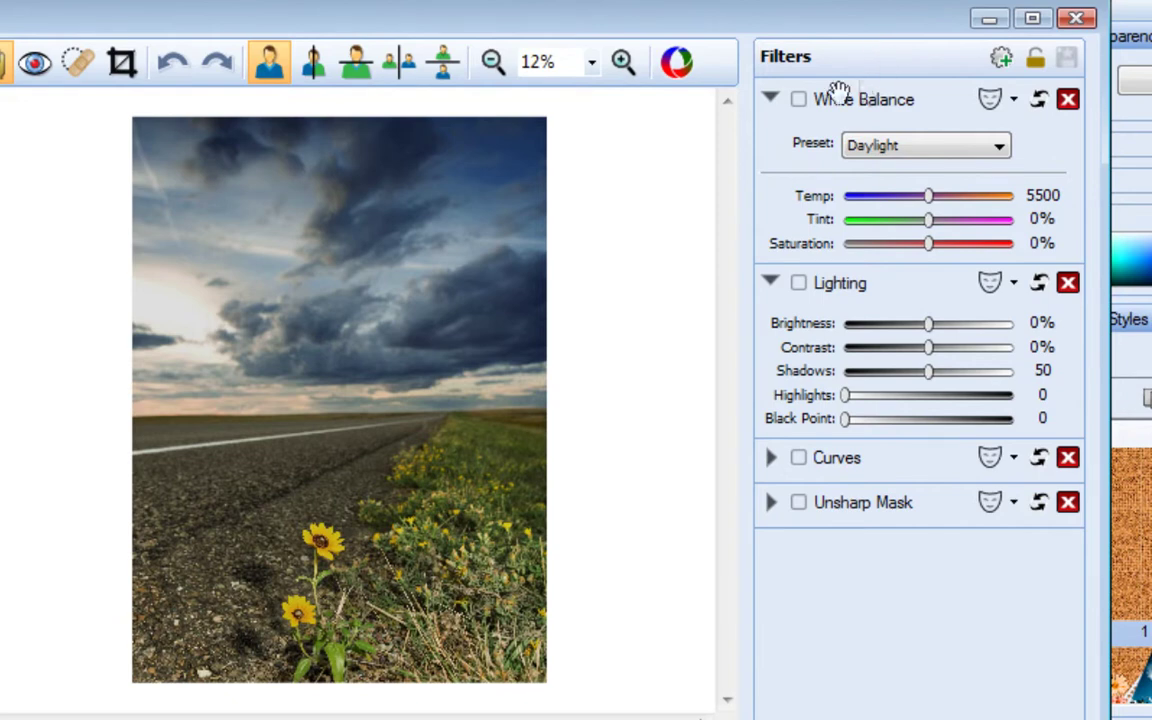
pyautogui.click(799, 100)
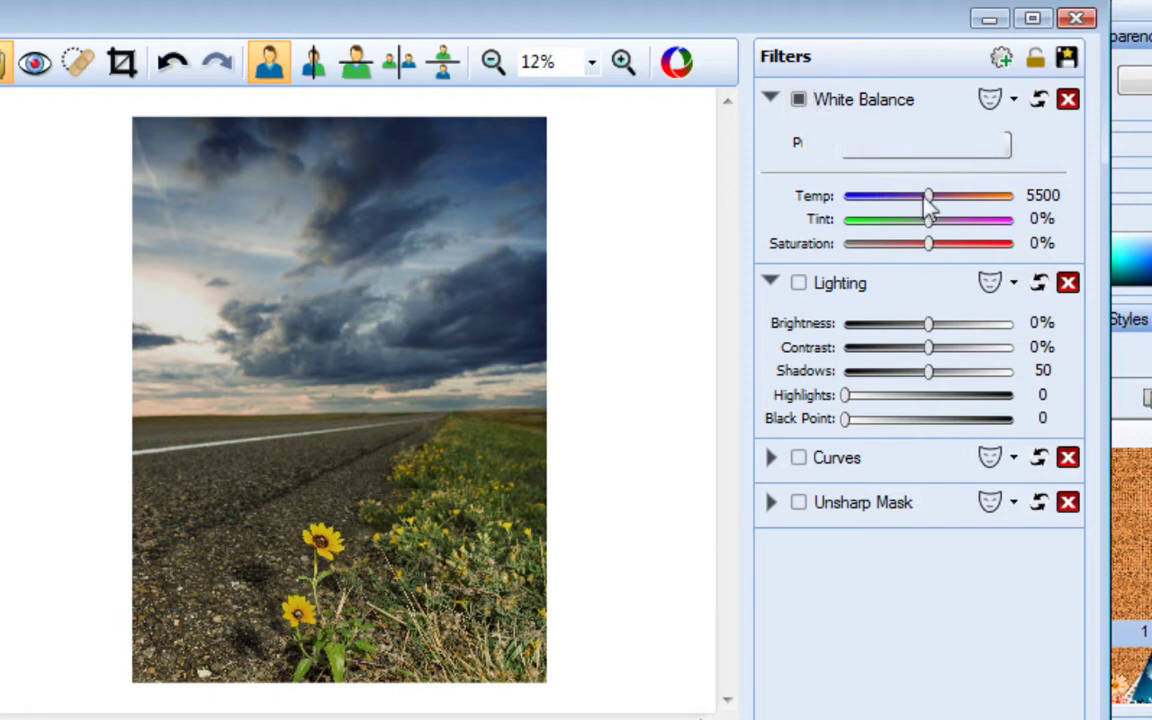
pyautogui.moveTo(931, 198); pyautogui.dragTo(973, 203)
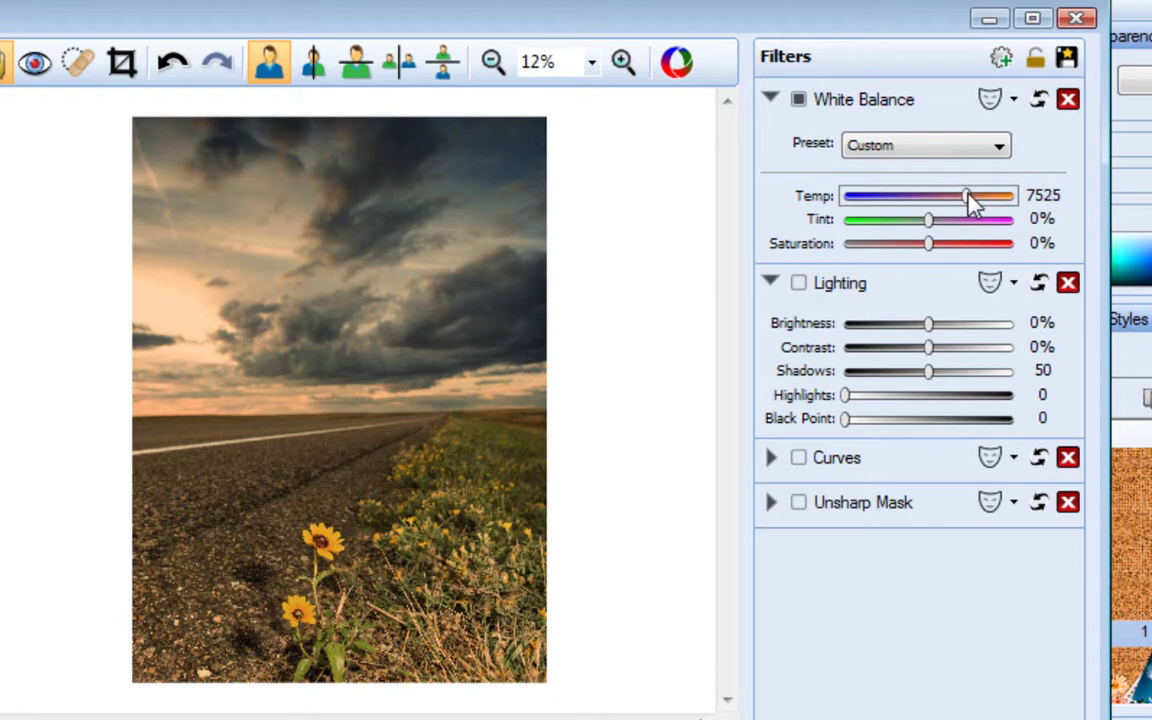
# Show a before/after split view and reset White Balance to the Cloudy preset at temperature 7435
pyautogui.click(314, 68)
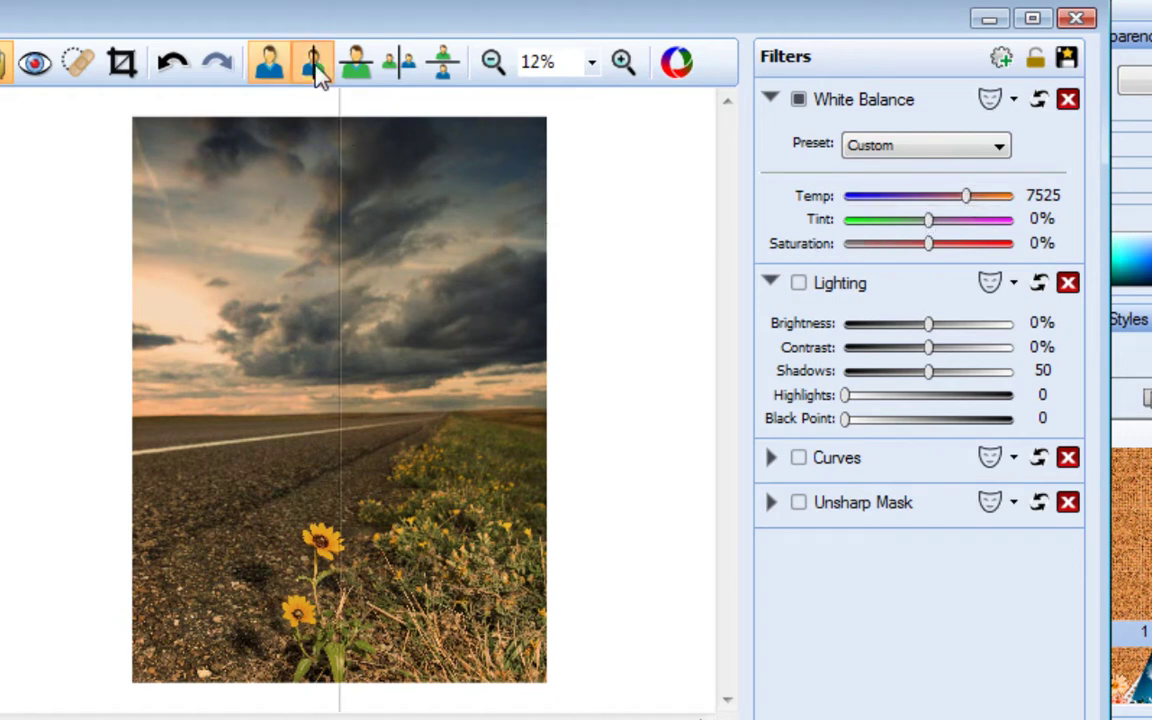
pyautogui.moveTo(341, 94)
pyautogui.mouseDown()
pyautogui.moveTo(272, 100)
pyautogui.moveTo(322, 98)
pyautogui.mouseUp()
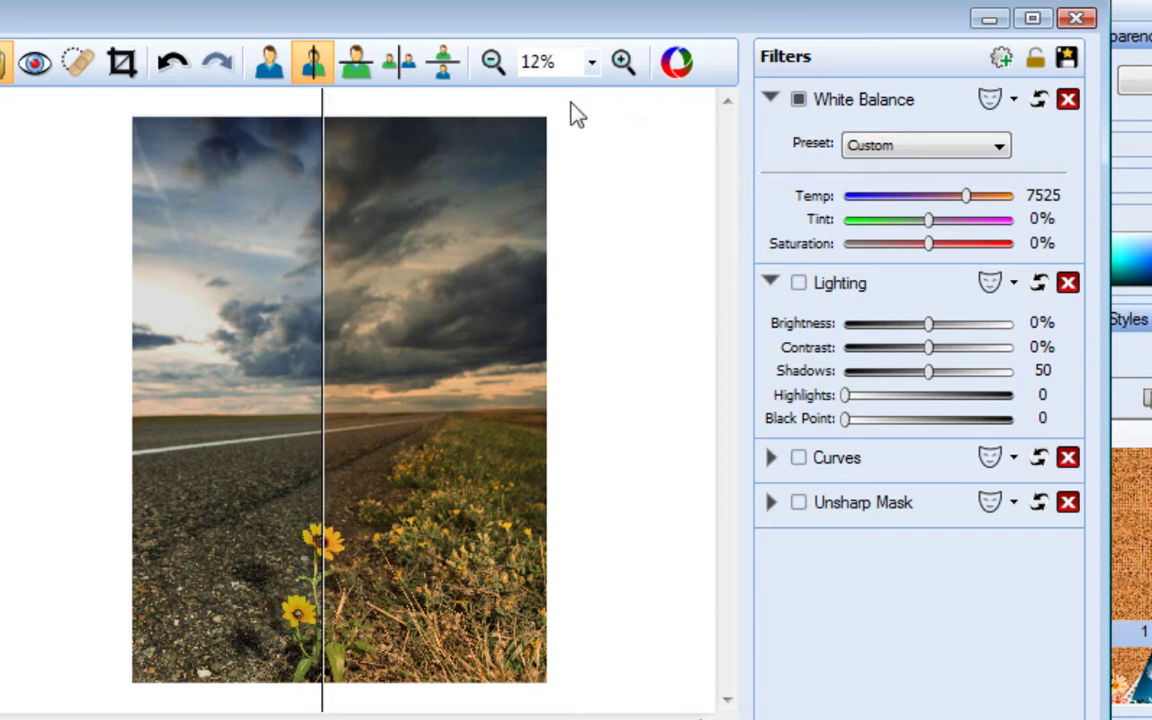
pyautogui.click(1041, 103)
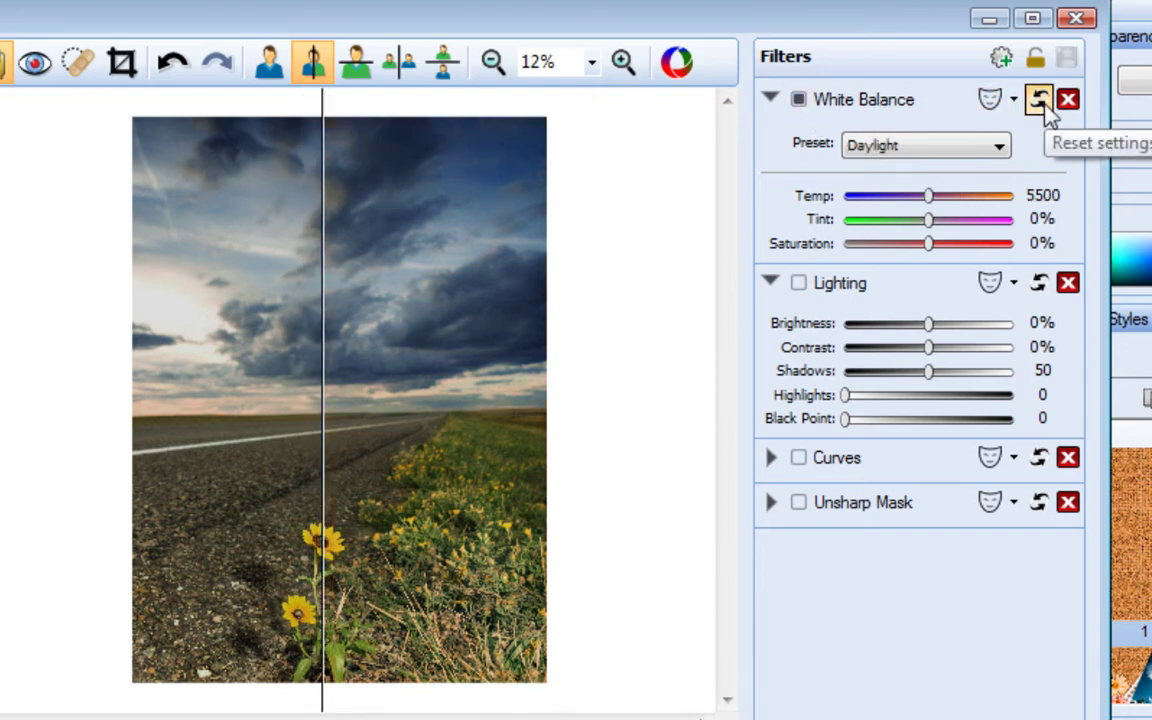
pyautogui.click(999, 146)
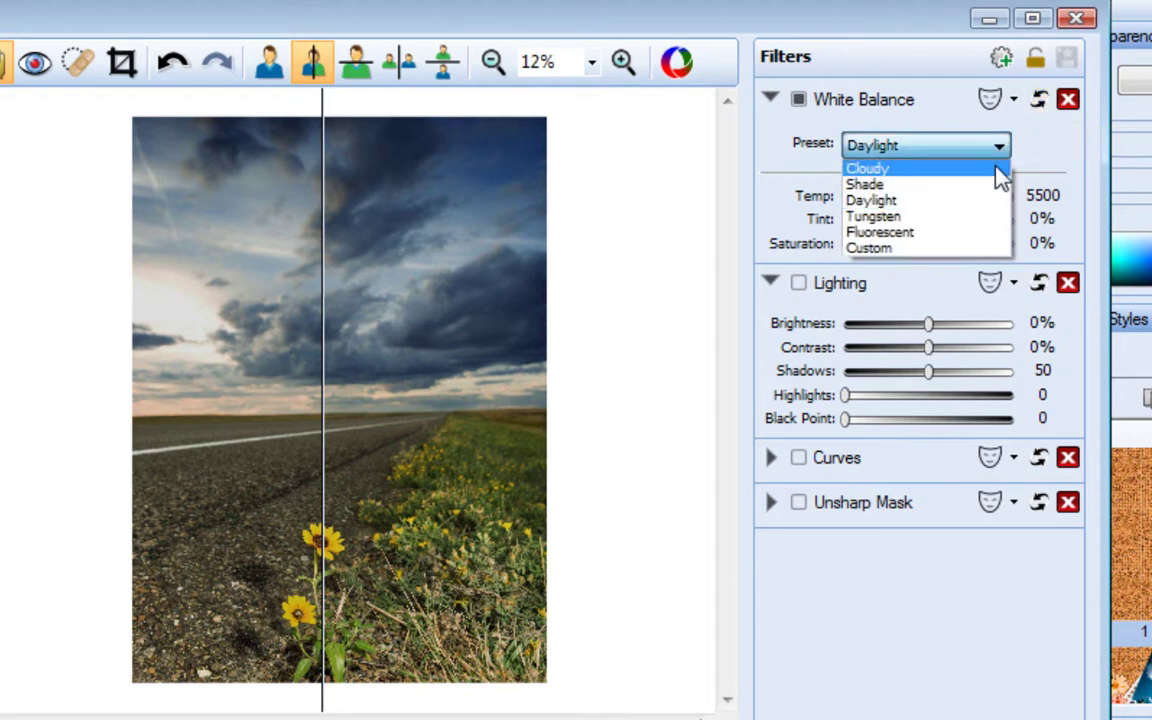
pyautogui.click(998, 170)
pyautogui.click(965, 196)
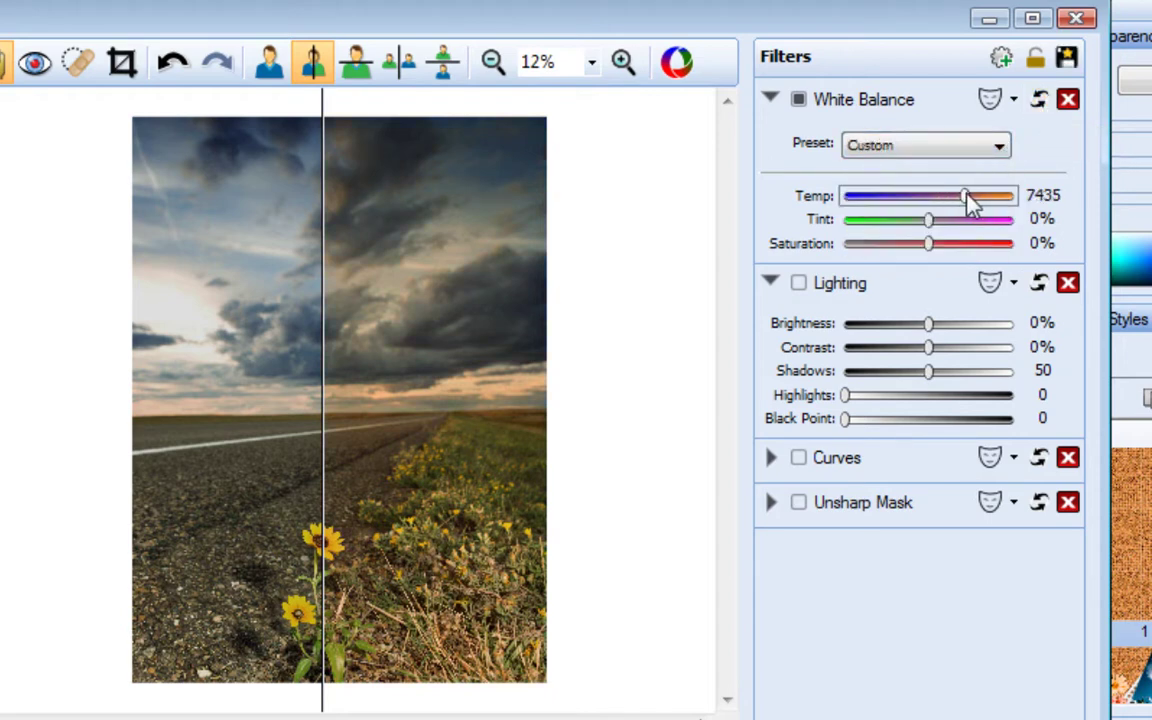
# Compare with White Balance toggled off and on, then remove the Curves and Unsharp Mask filters
pyautogui.click(799, 102)
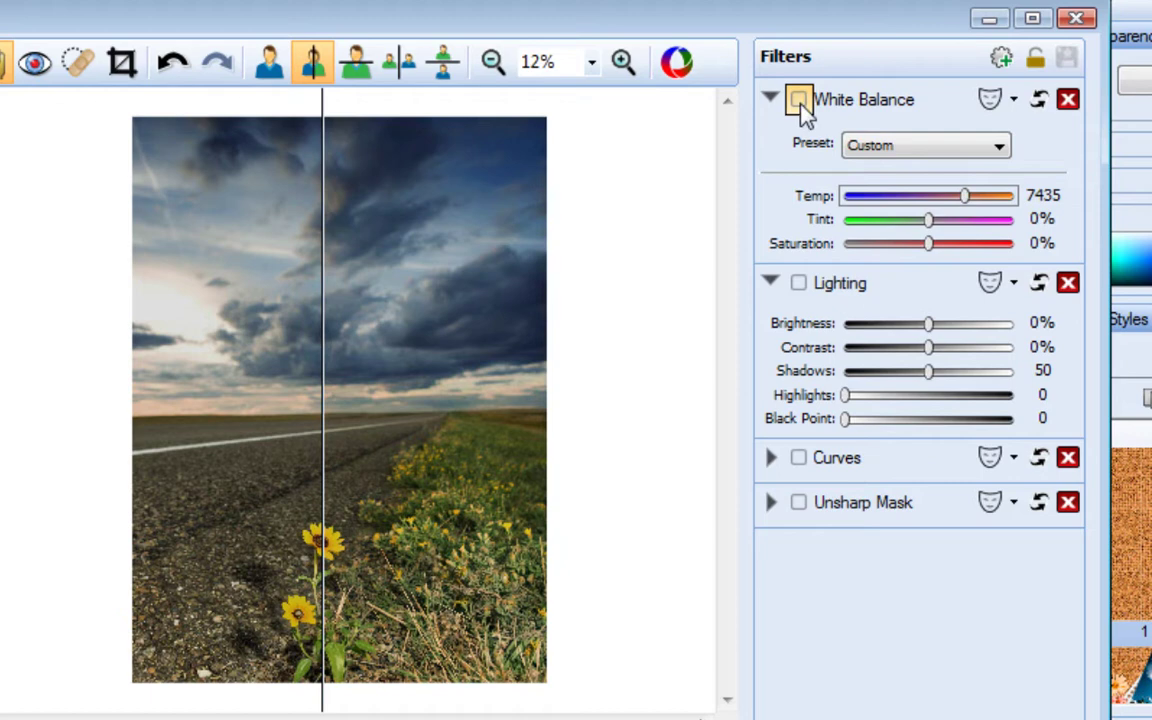
pyautogui.click(799, 102)
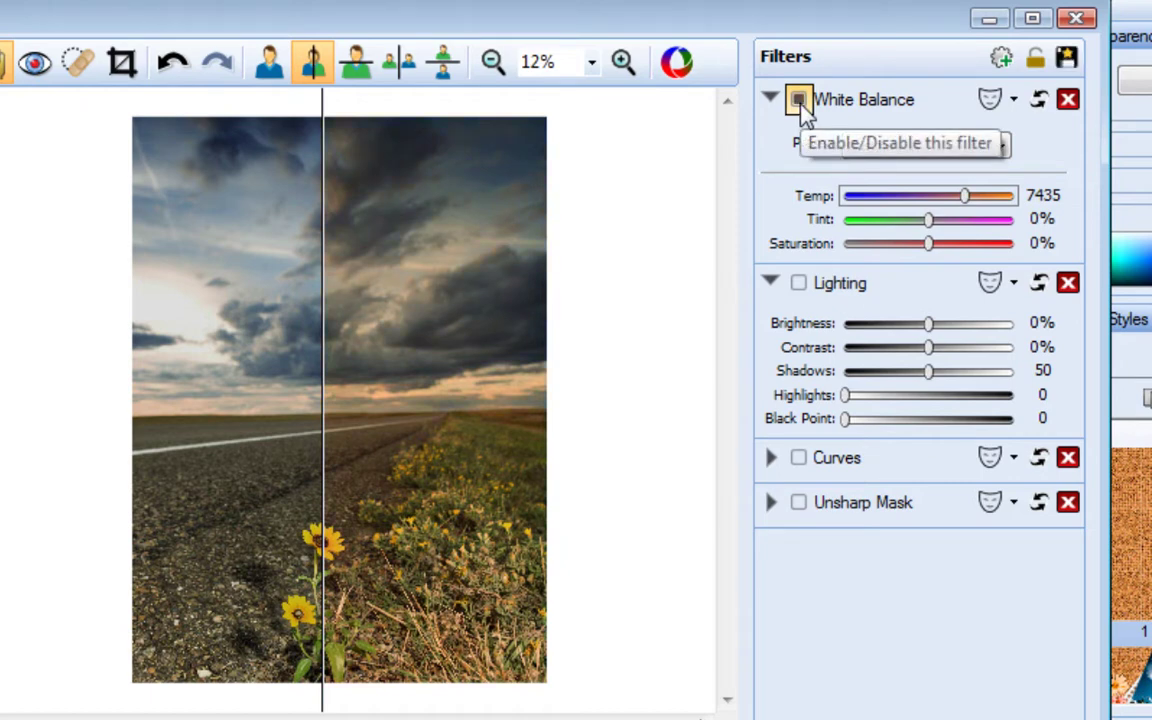
pyautogui.click(1068, 458)
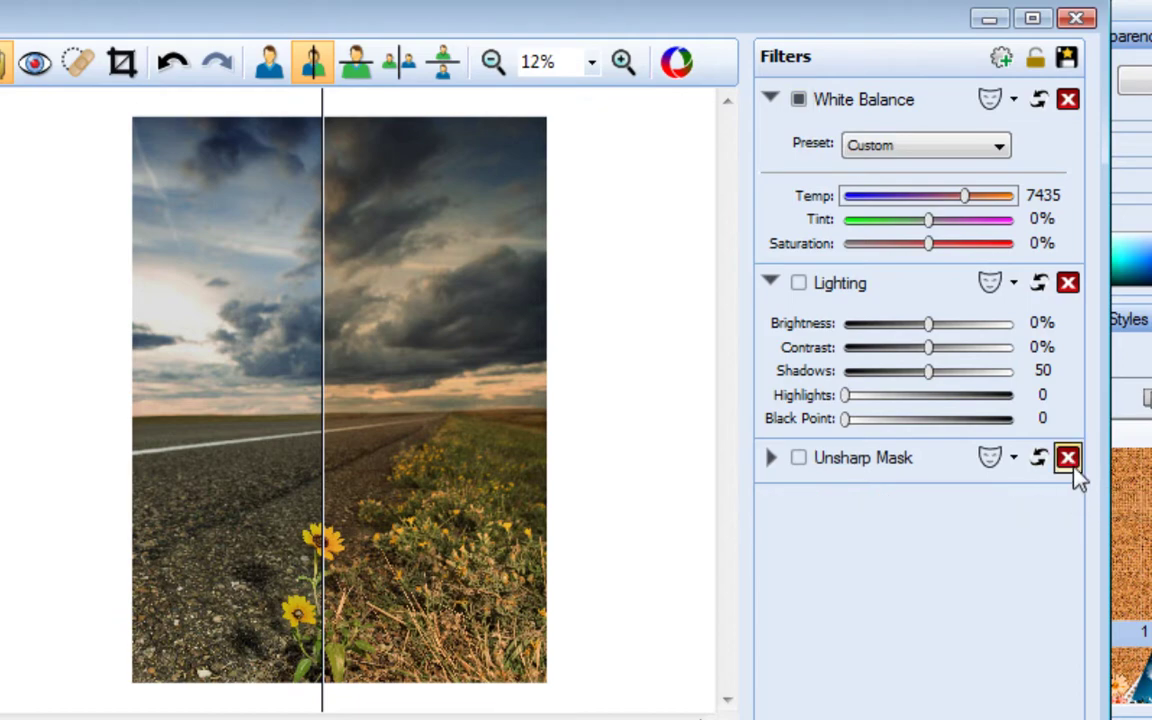
pyautogui.click(1068, 458)
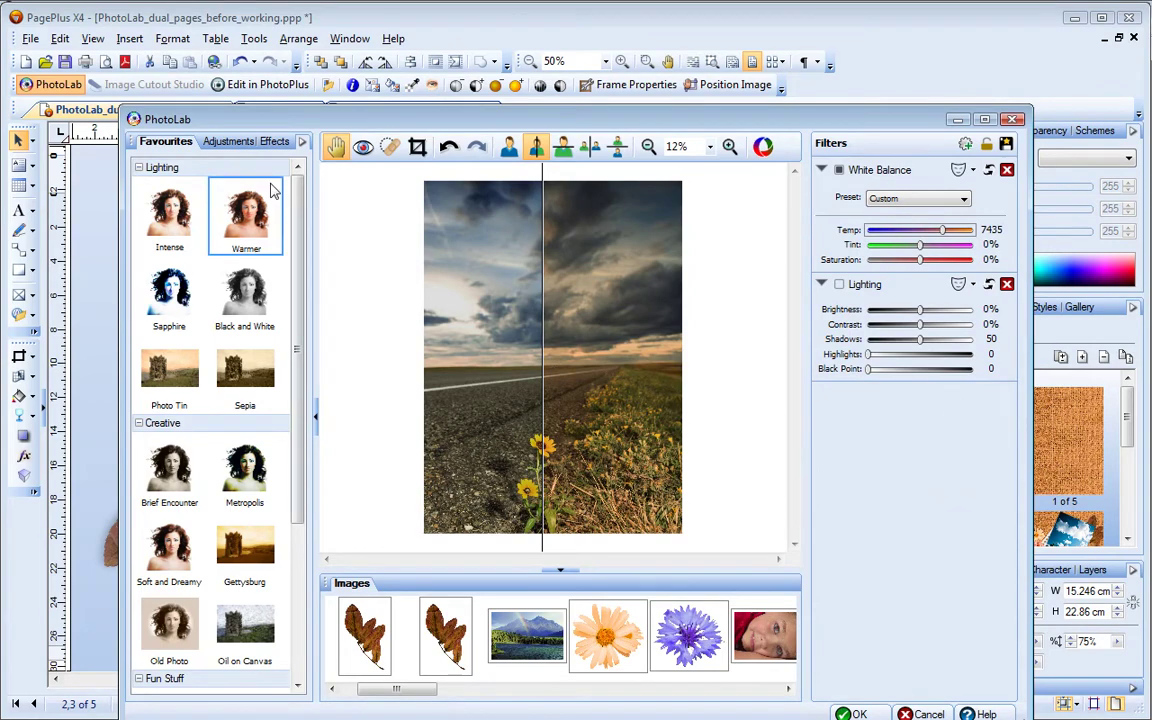
# Add a Pro Edit Channel Mixer adjustment with Red boosted to 131% and commit it
pyautogui.click(236, 145)
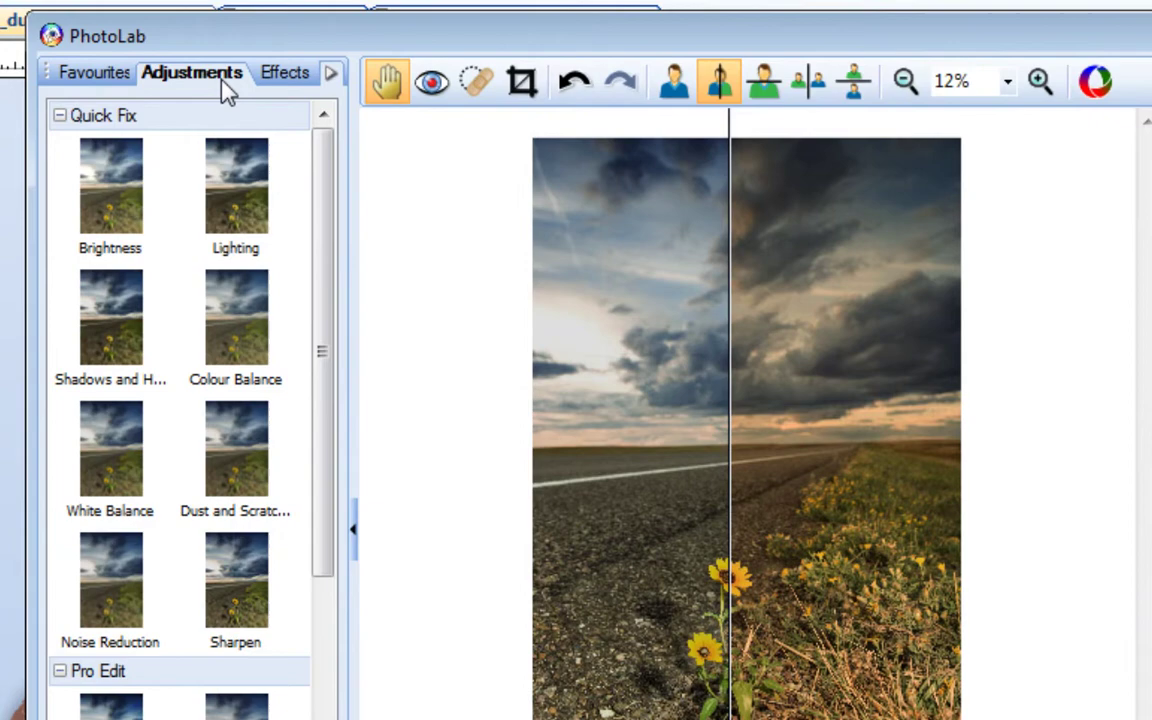
pyautogui.moveTo(319, 200); pyautogui.dragTo(331, 410)
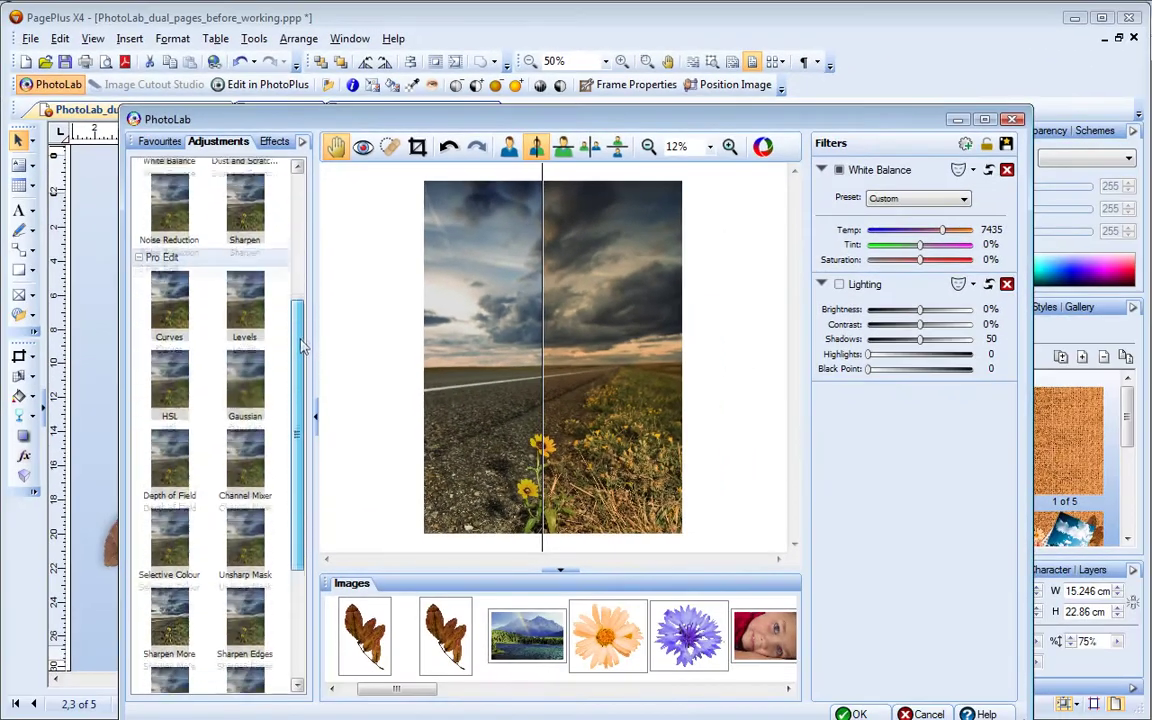
pyautogui.moveTo(303, 345); pyautogui.dragTo(305, 380)
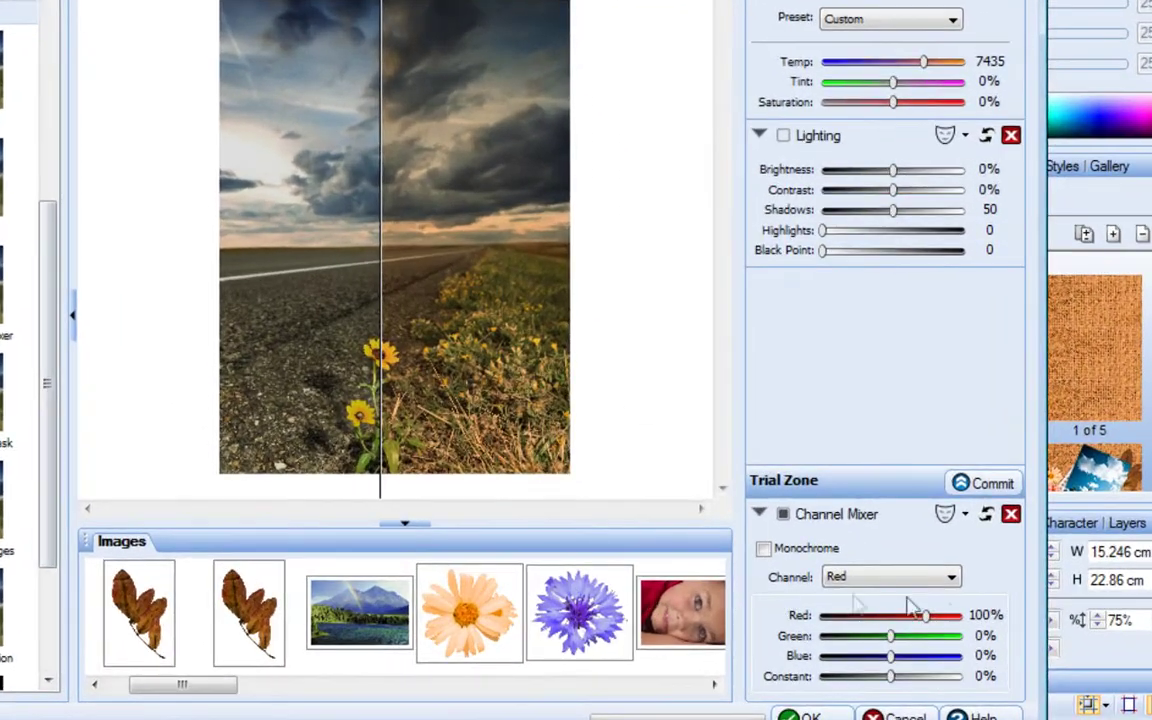
pyautogui.moveTo(925, 615); pyautogui.dragTo(940, 618)
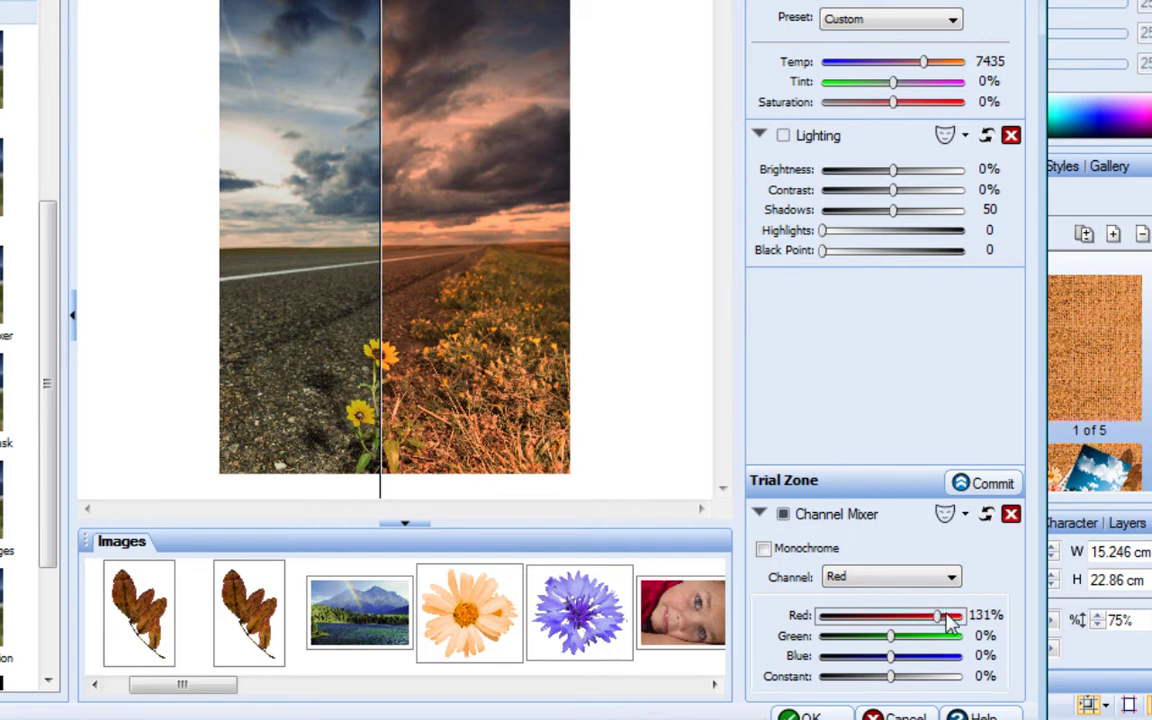
pyautogui.click(988, 484)
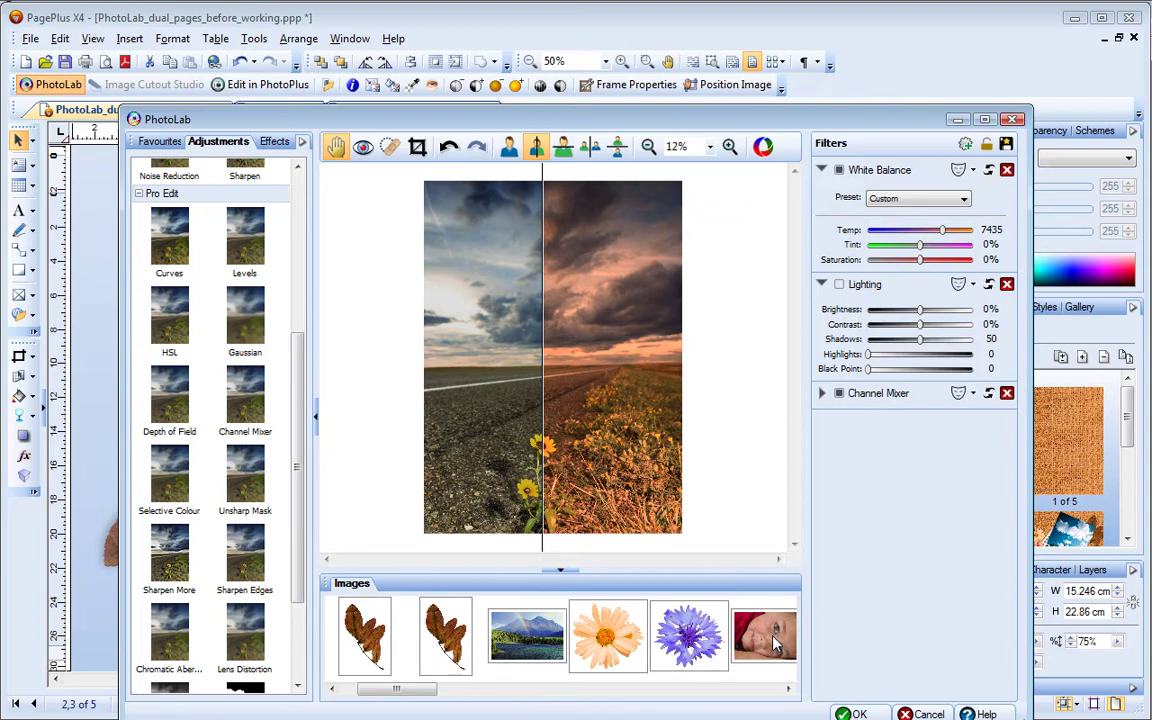
# On the boy's close-up photo, remove red eye from the upper and lower eyes with the Red Eye tool
pyautogui.click(775, 643)
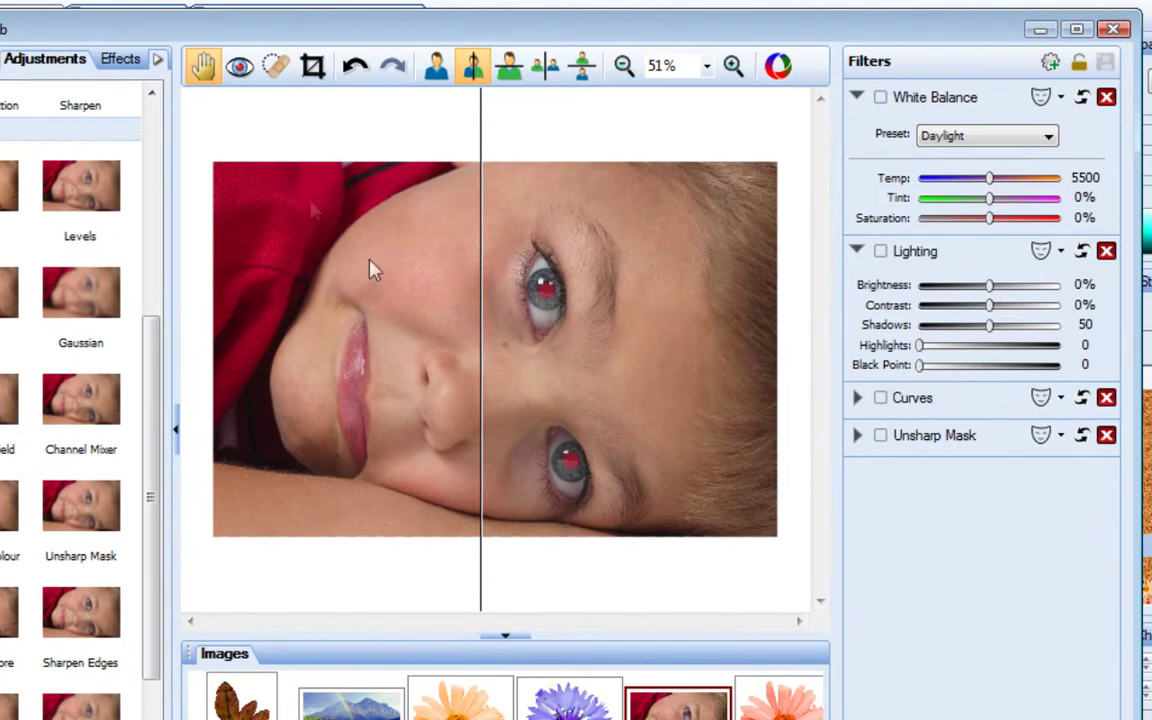
pyautogui.click(238, 68)
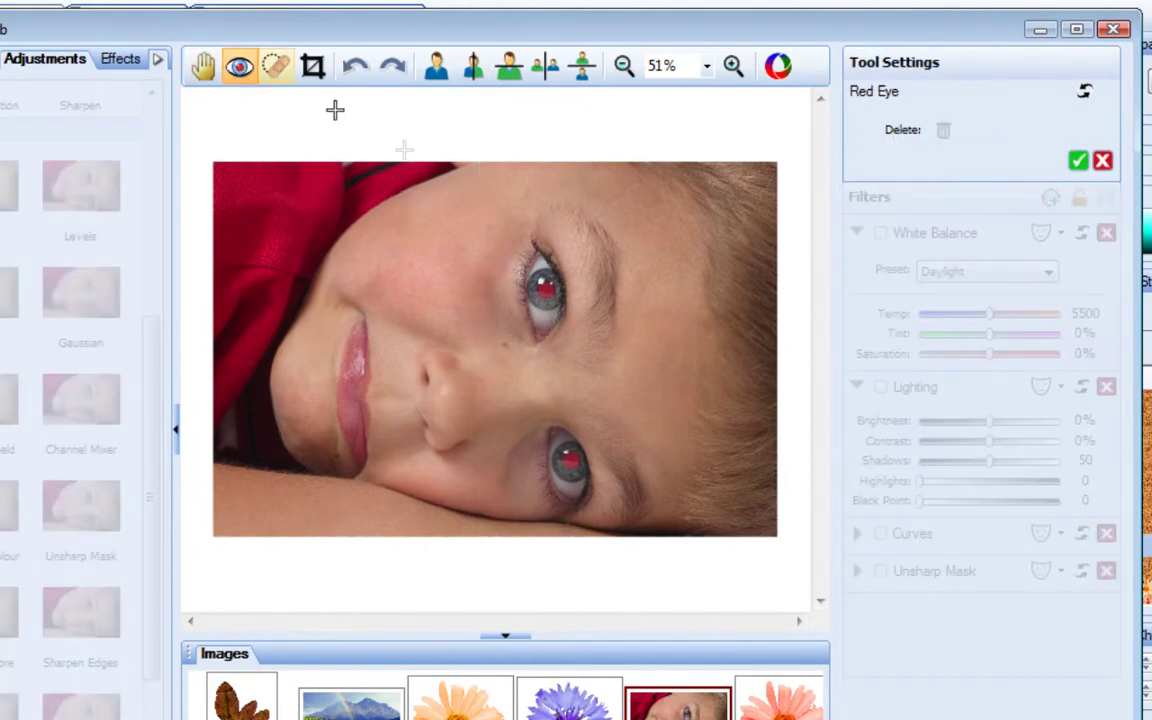
pyautogui.click(545, 287)
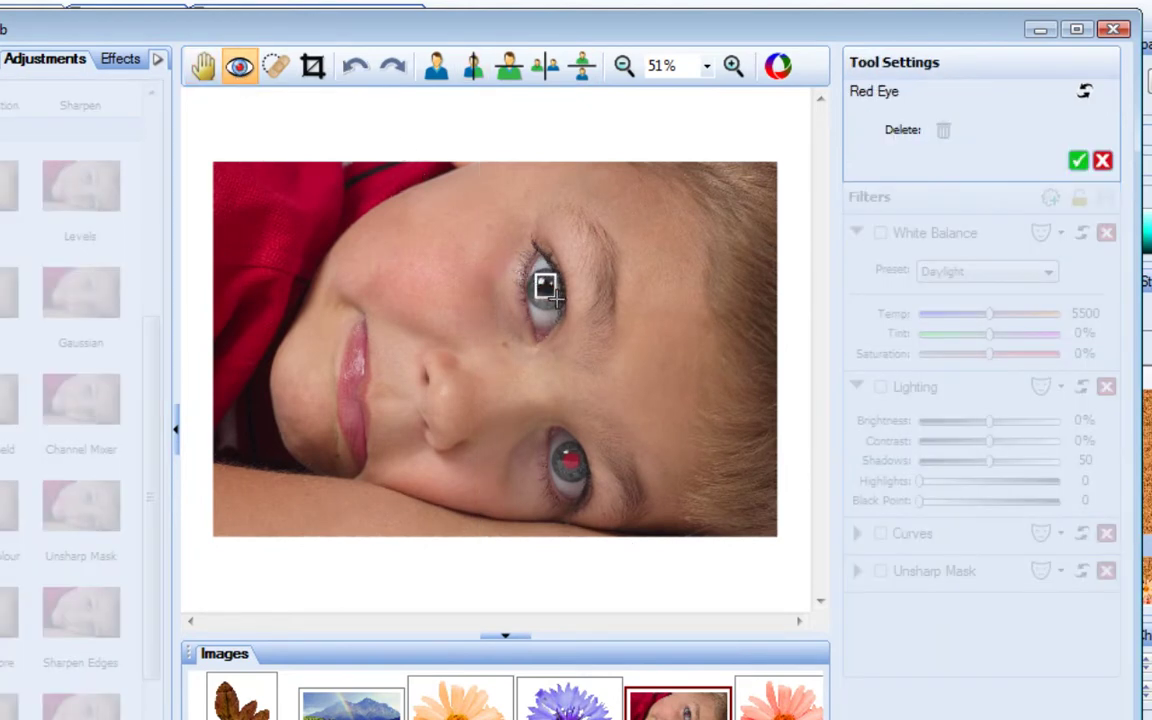
pyautogui.click(569, 461)
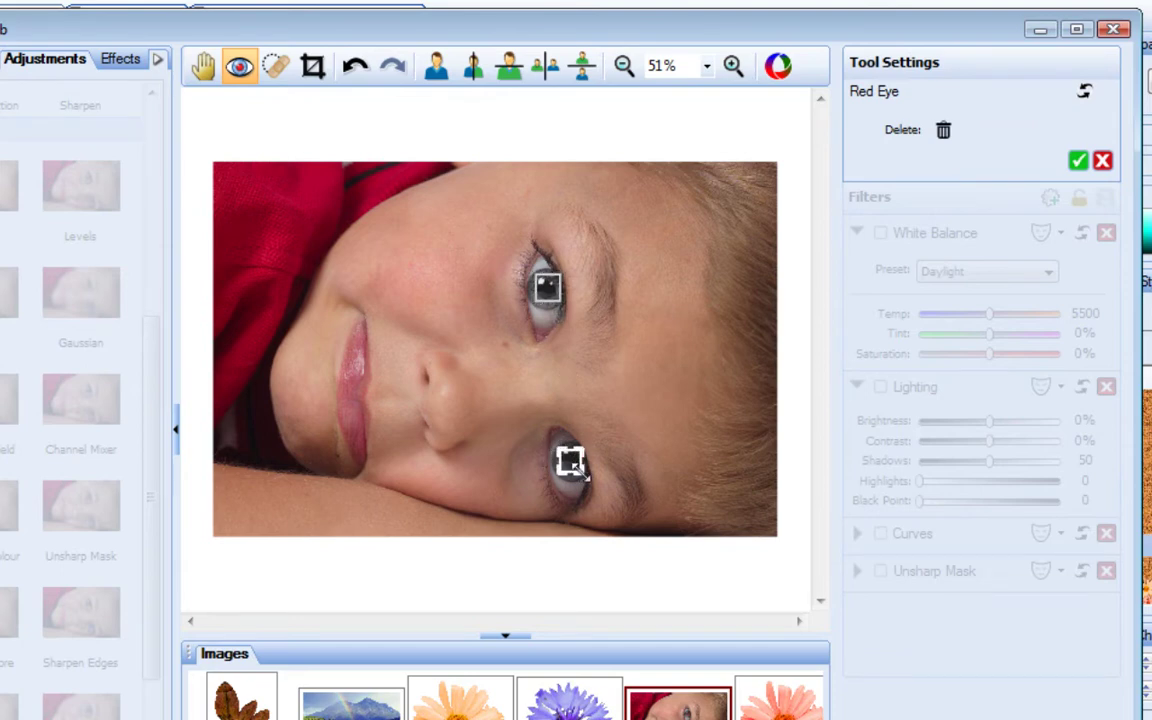
pyautogui.click(1078, 161)
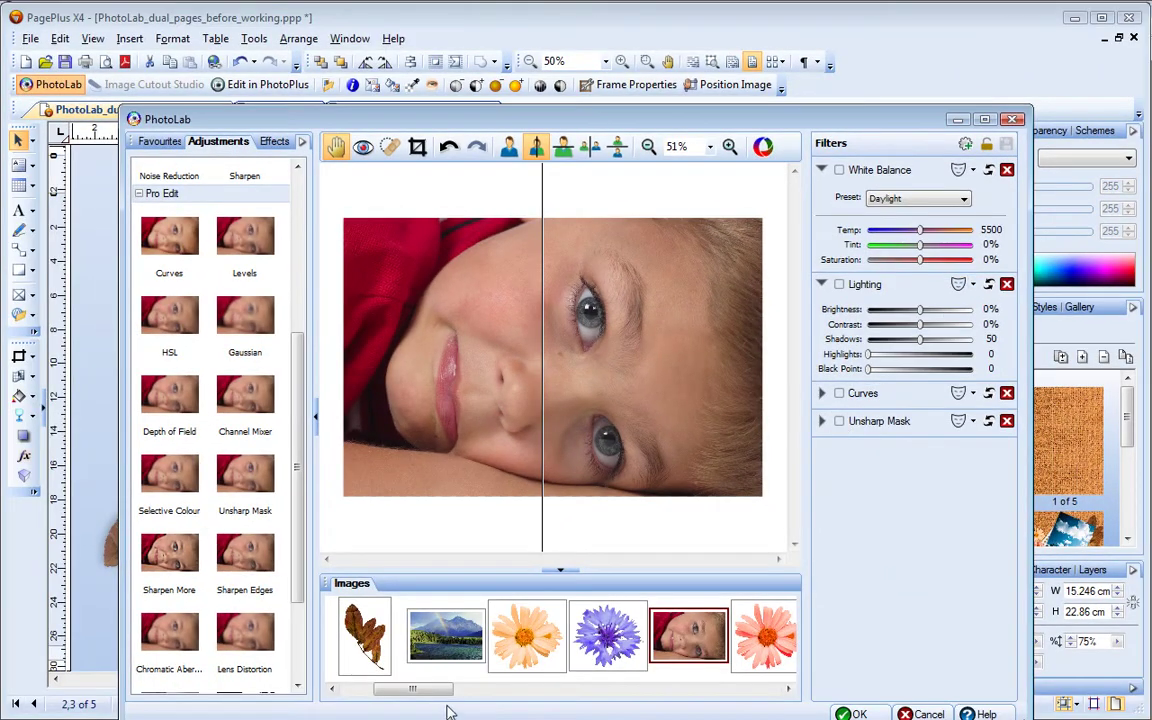
pyautogui.moveTo(448, 689); pyautogui.dragTo(513, 689)
# Straighten the tennis photo by 7° using a drawn level reference line
pyautogui.click(607, 636)
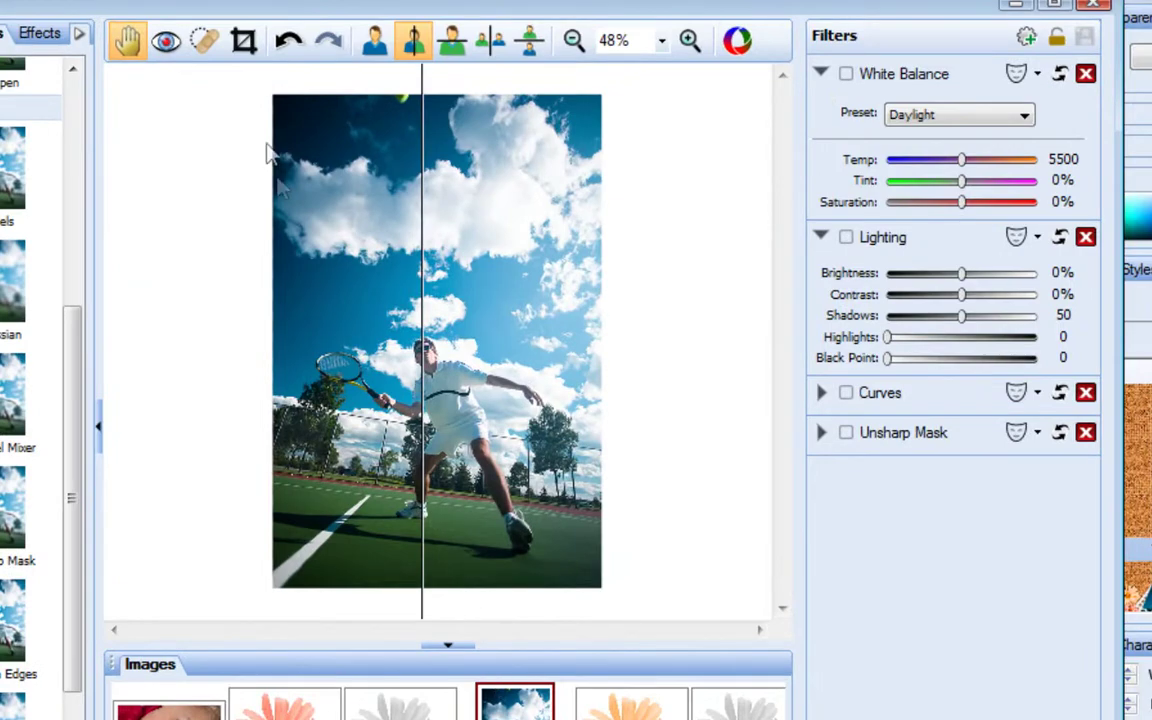
pyautogui.click(245, 48)
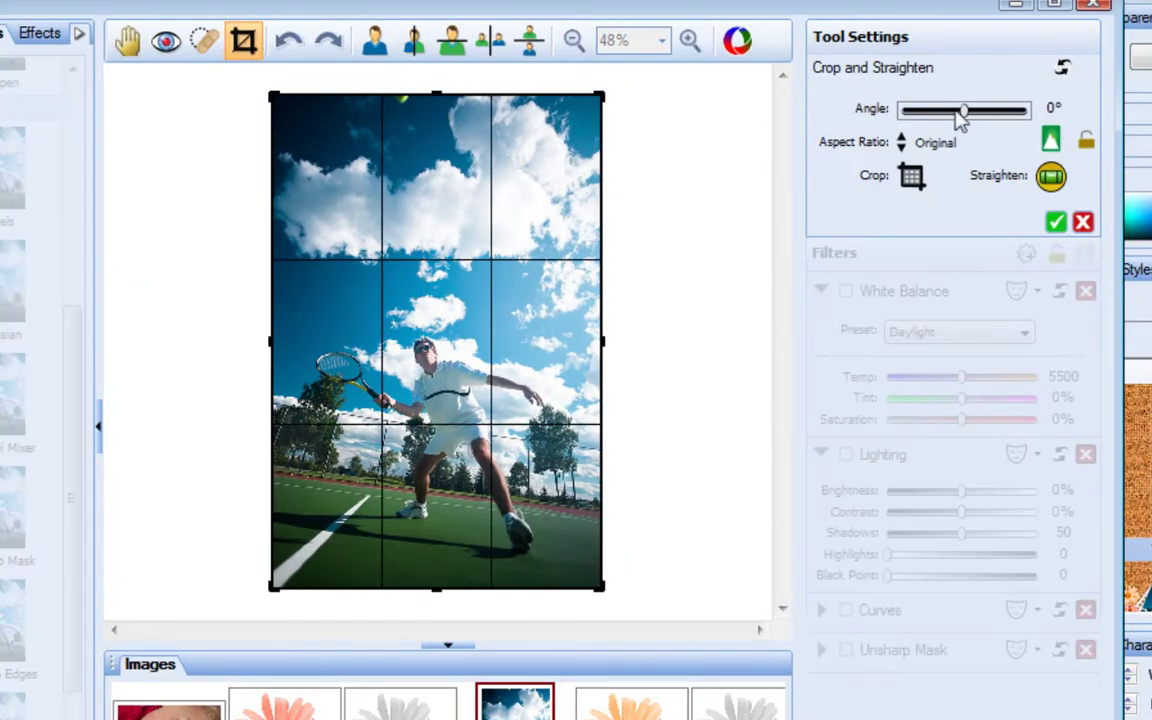
pyautogui.moveTo(963, 111)
pyautogui.mouseDown()
pyautogui.moveTo(978, 116)
pyautogui.moveTo(966, 113)
pyautogui.mouseUp()
pyautogui.click(1051, 178)
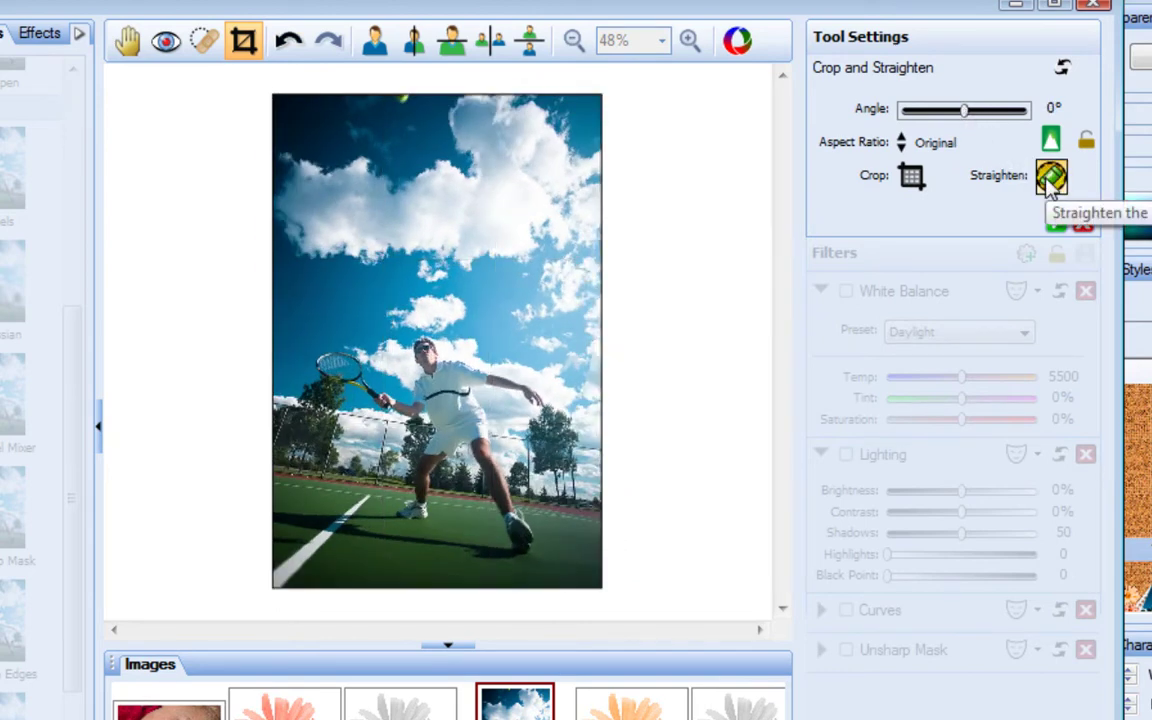
pyautogui.moveTo(260, 469); pyautogui.dragTo(636, 527)
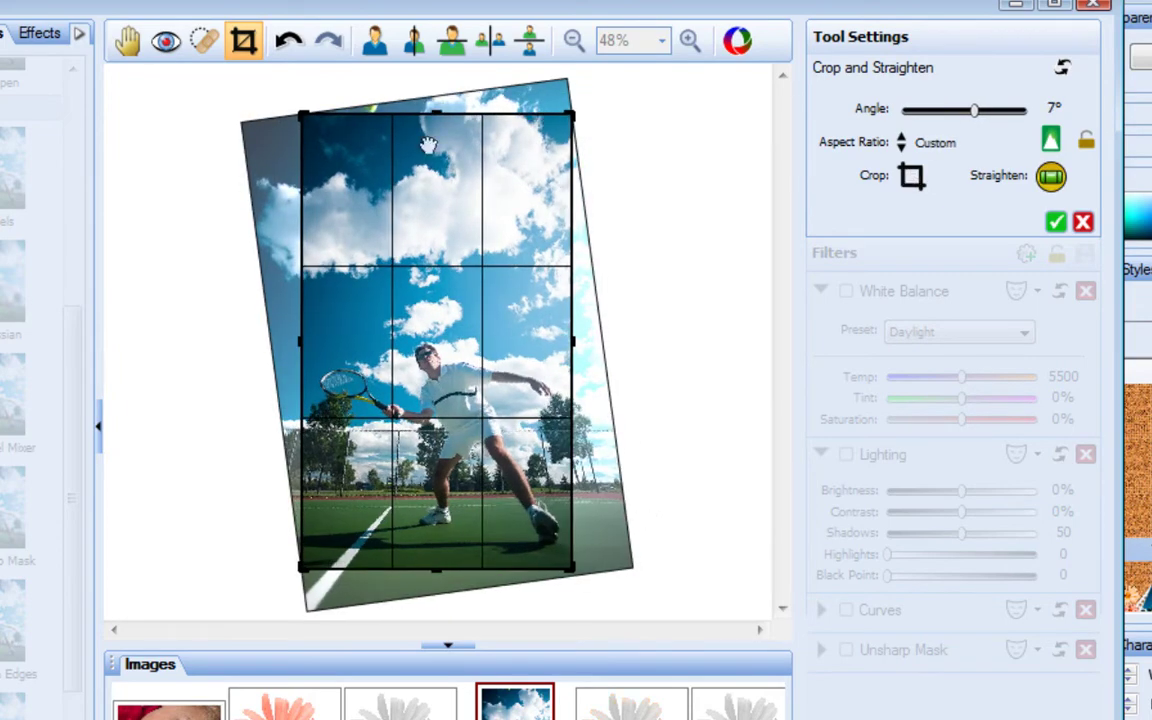
# Crop the tennis photo to a 3 x 4 portrait frame and apply the crop
pyautogui.moveTo(437, 117); pyautogui.dragTo(437, 182)
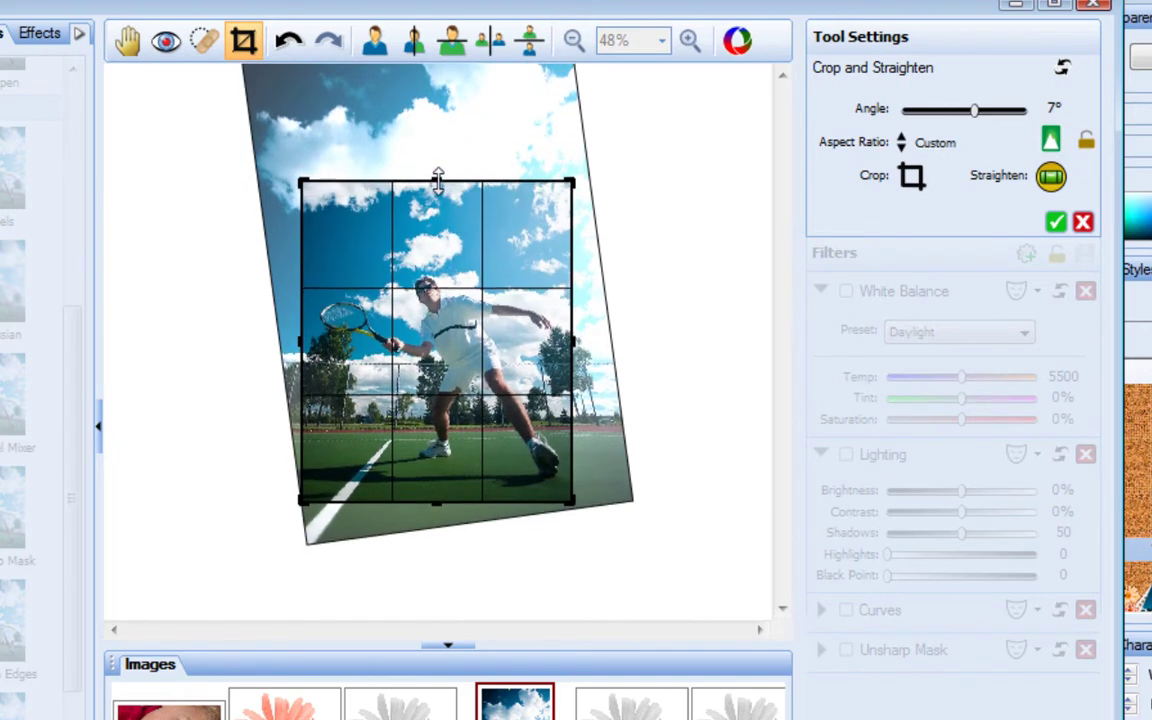
pyautogui.moveTo(573, 342); pyautogui.dragTo(586, 339)
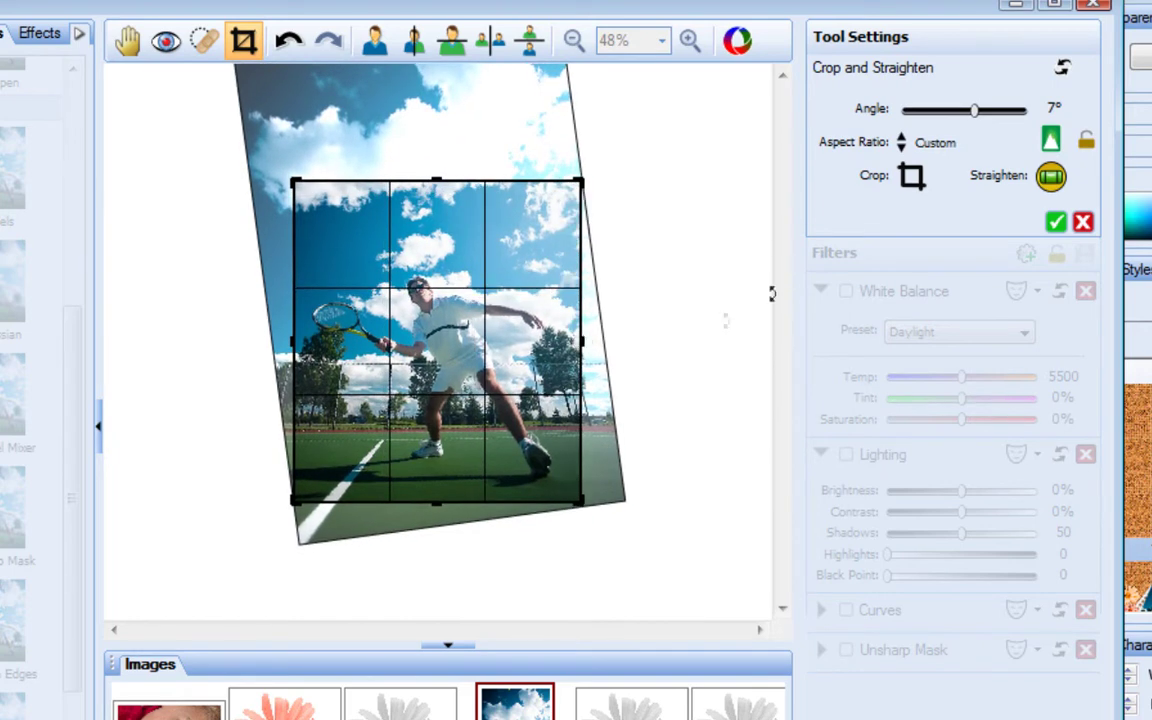
pyautogui.click(903, 145)
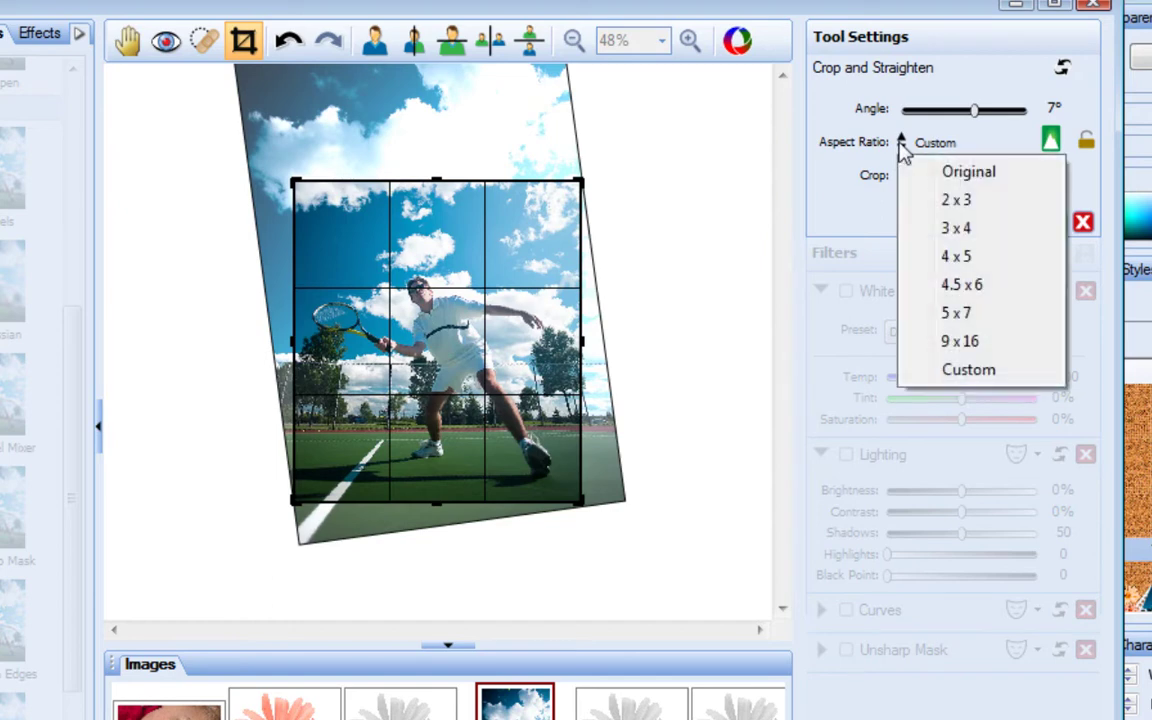
pyautogui.click(938, 228)
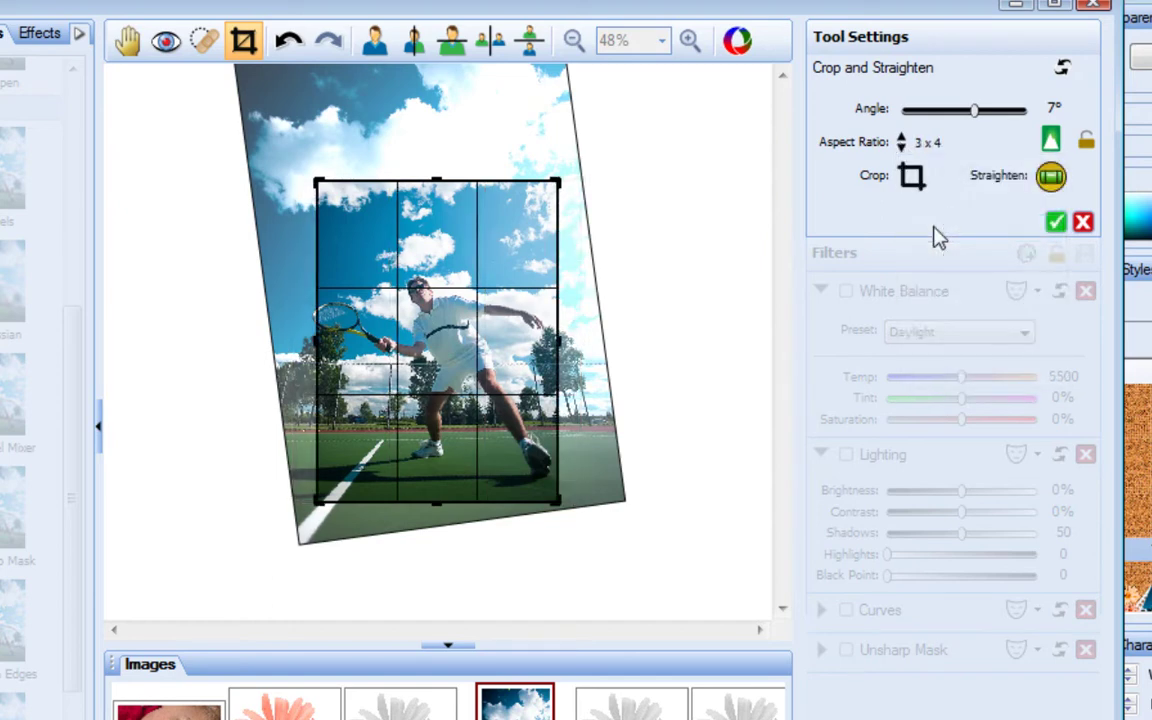
pyautogui.click(1052, 142)
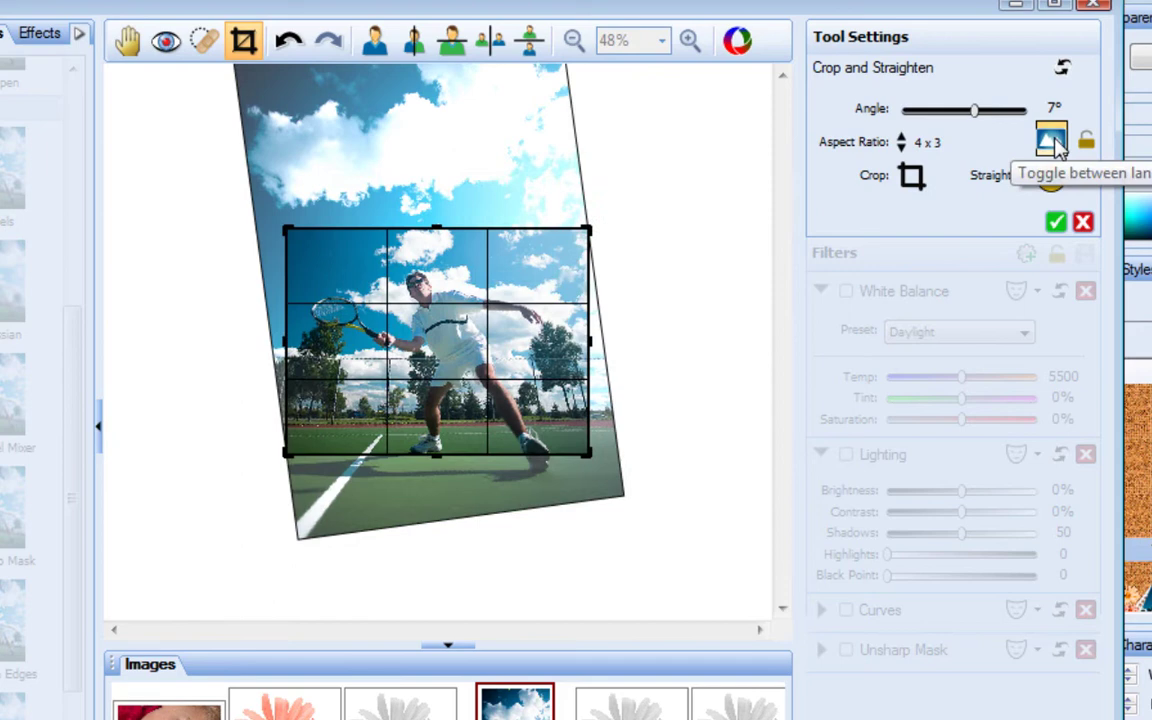
pyautogui.click(1052, 142)
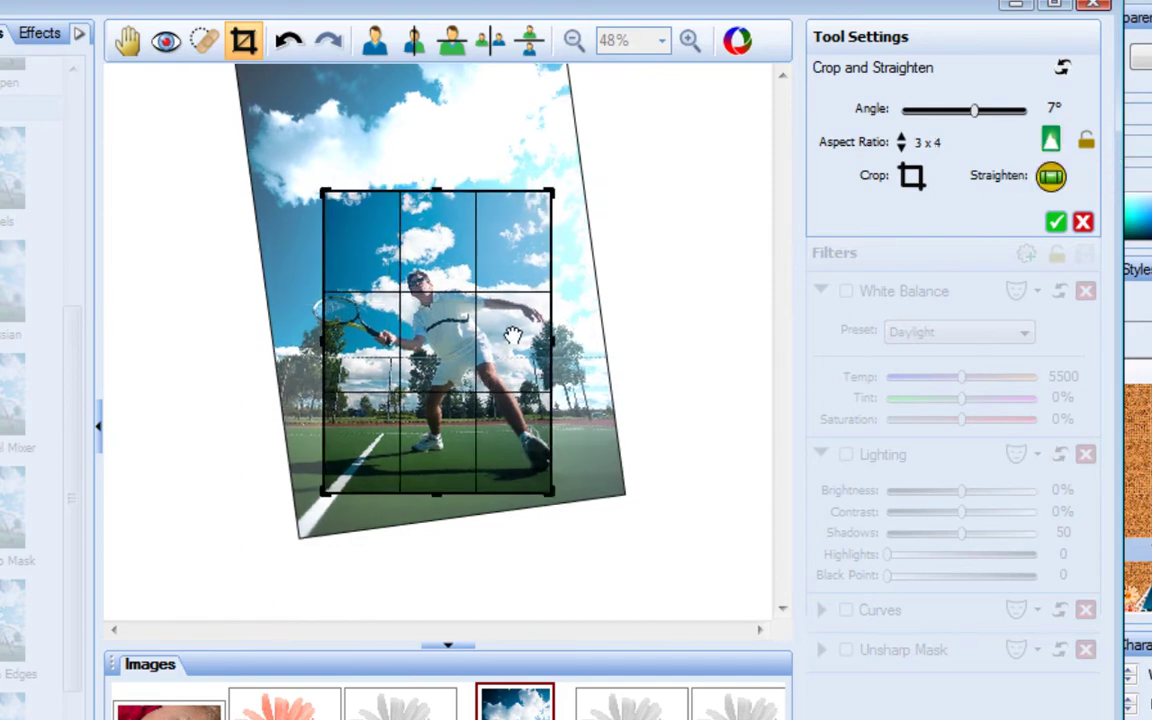
pyautogui.moveTo(462, 302); pyautogui.dragTo(494, 338)
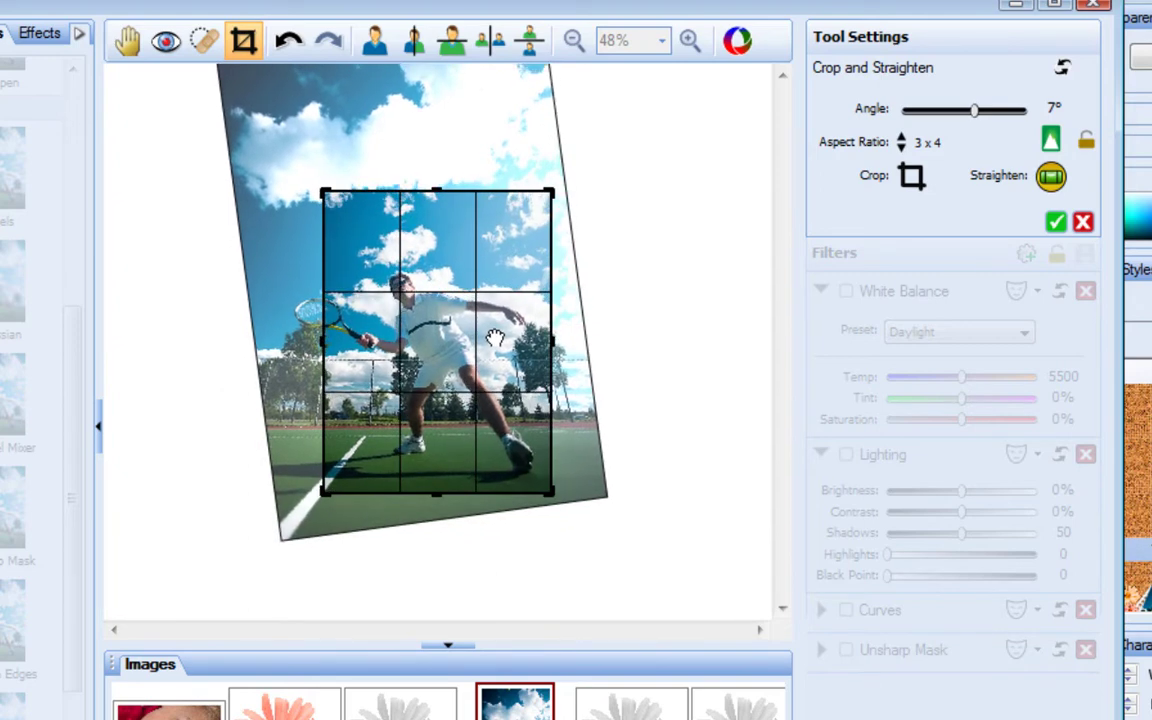
pyautogui.click(1056, 221)
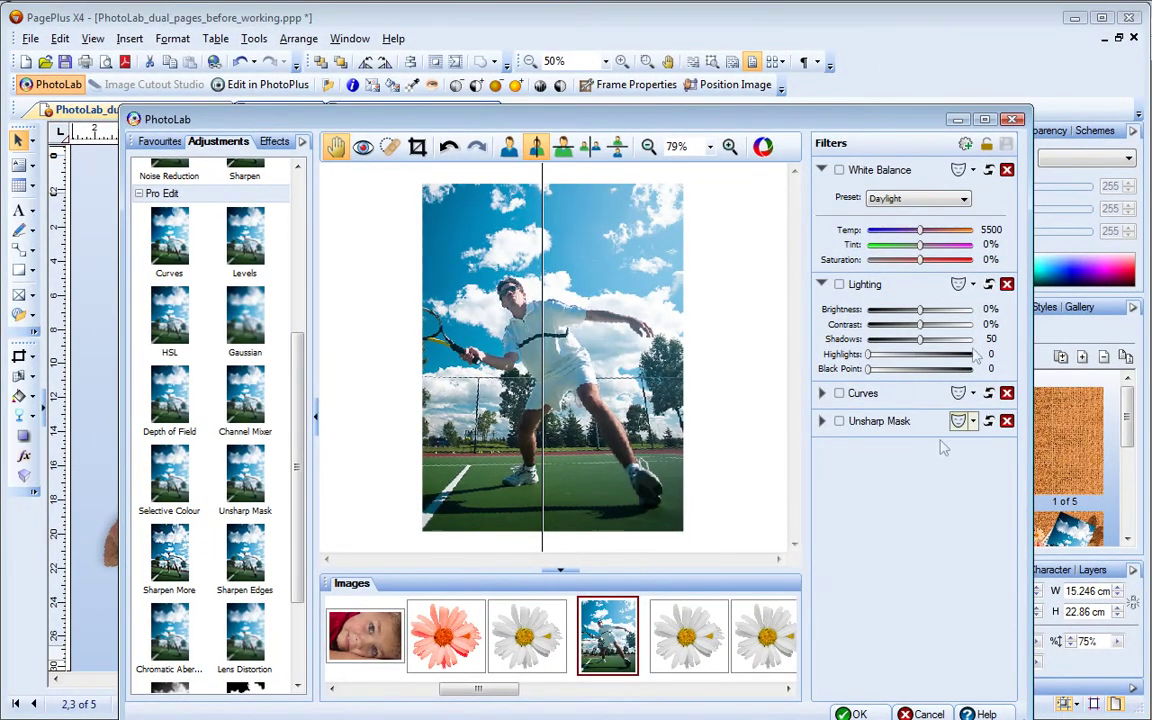
# Back on the page, enlarge the tennis photo to about 10.3 x 12.8 cm and move it higher
pyautogui.click(858, 713)
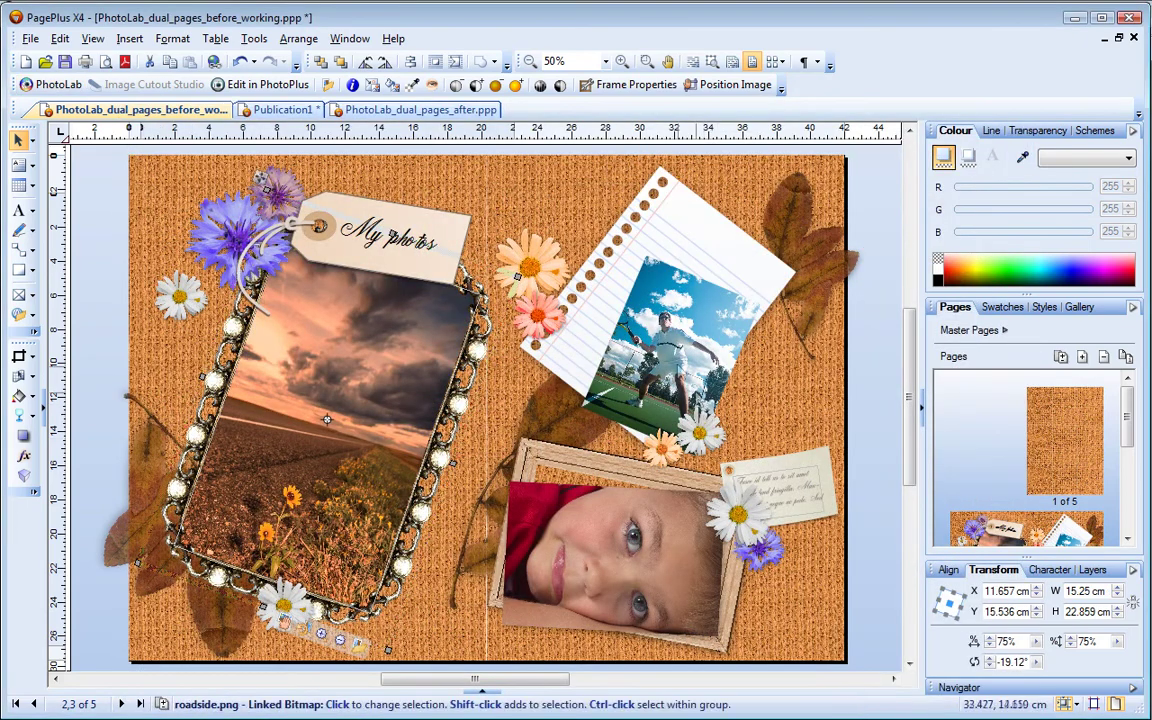
pyautogui.click(607, 330)
pyautogui.moveTo(620, 244); pyautogui.dragTo(592, 207)
pyautogui.moveTo(657, 326); pyautogui.dragTo(657, 285)
pyautogui.click(875, 305)
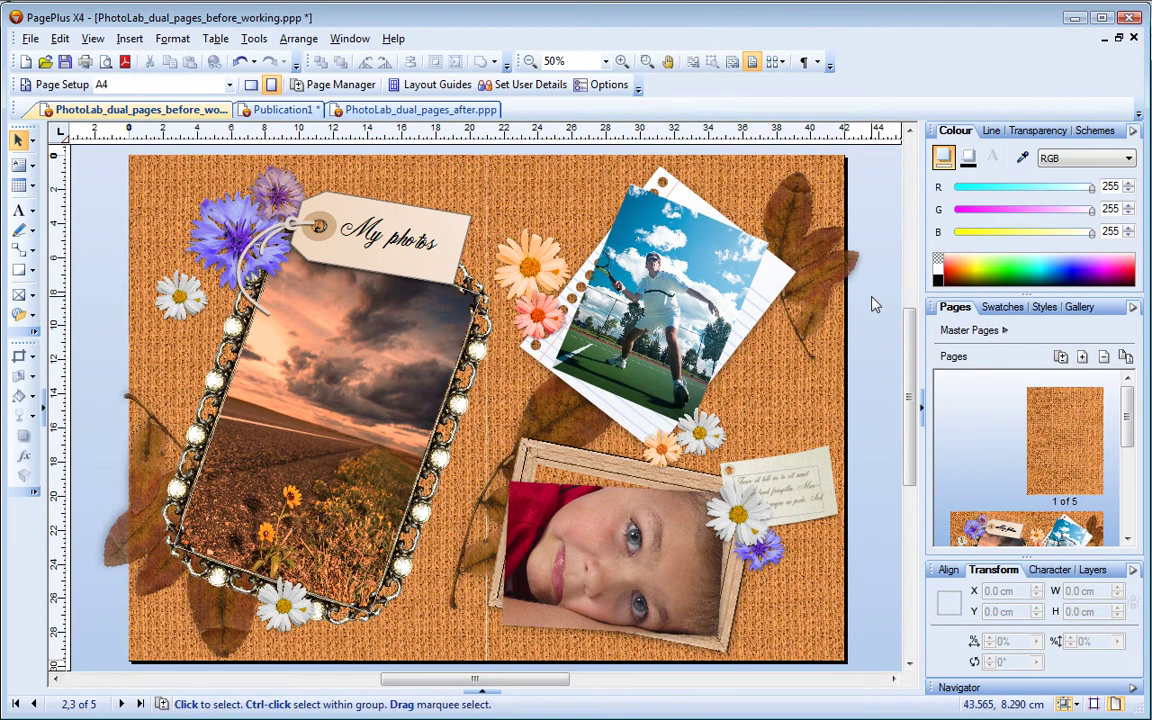